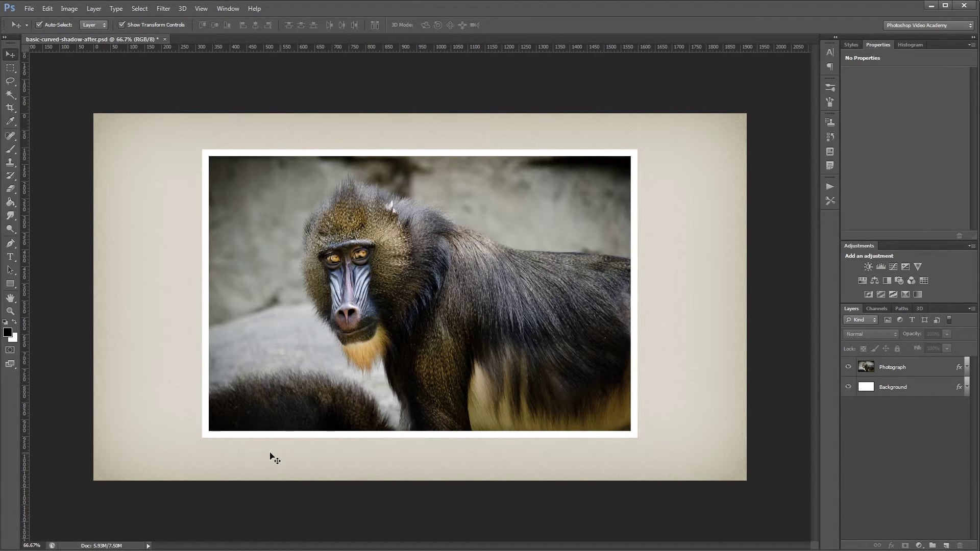
Check the framed photograph's size in pixels with Free Transform, leaving it unresized.
{"action": "left_click", "coordinate": [431, 268]}
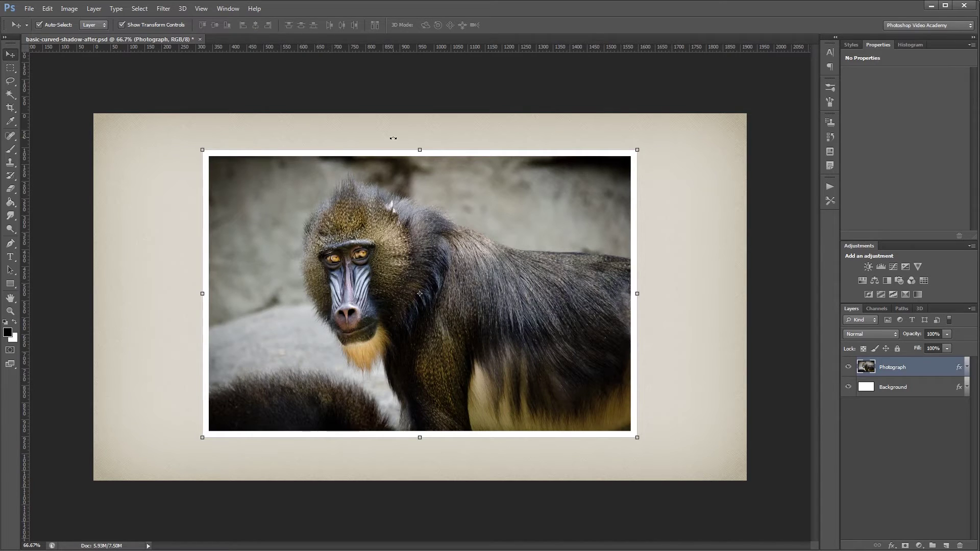
{"action": "left_click", "coordinate": [419, 149]}
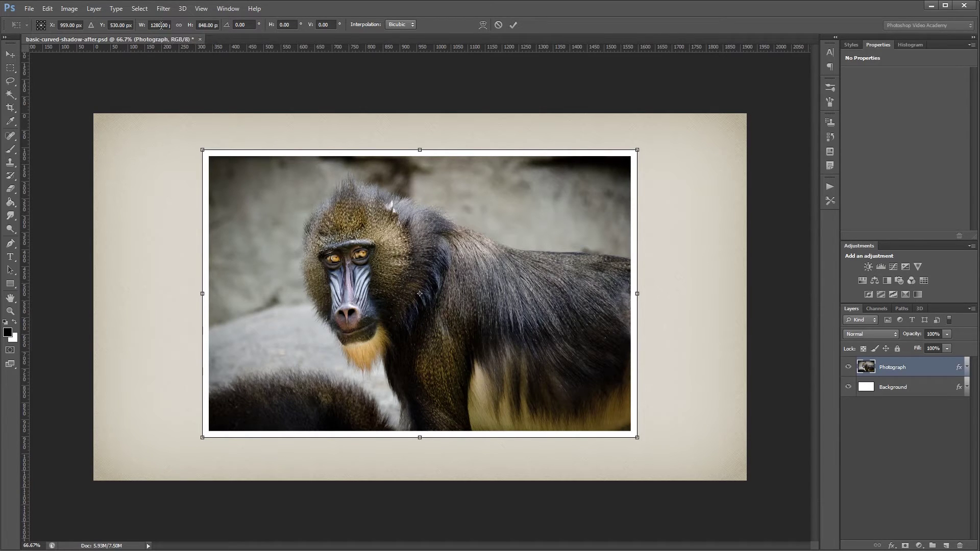
{"action": "right_click", "coordinate": [161, 25]}
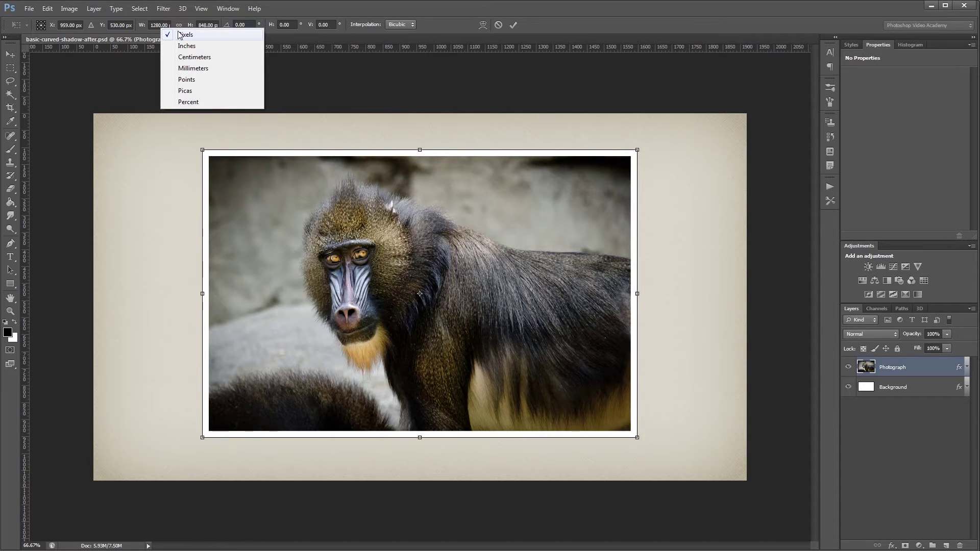
{"action": "left_click", "coordinate": [185, 35]}
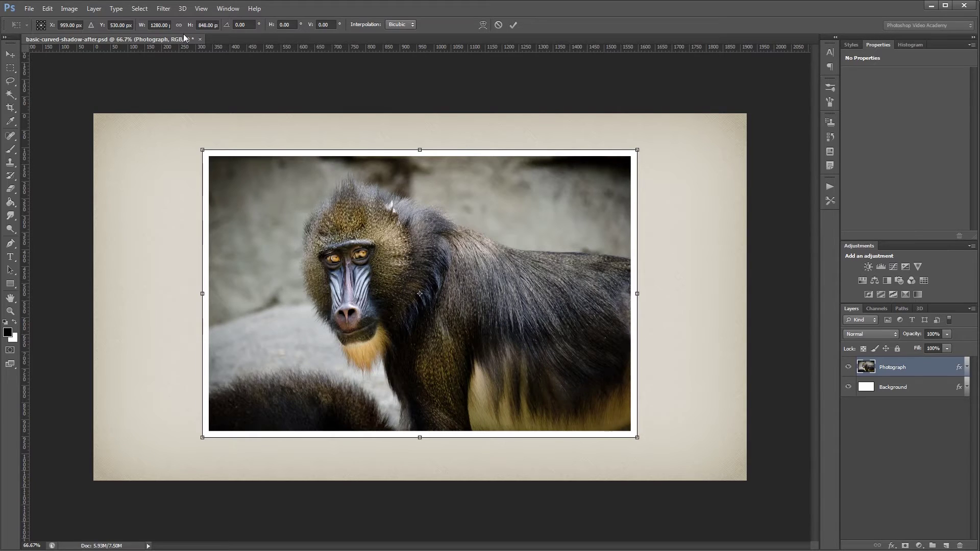
{"action": "key", "text": "Return"}
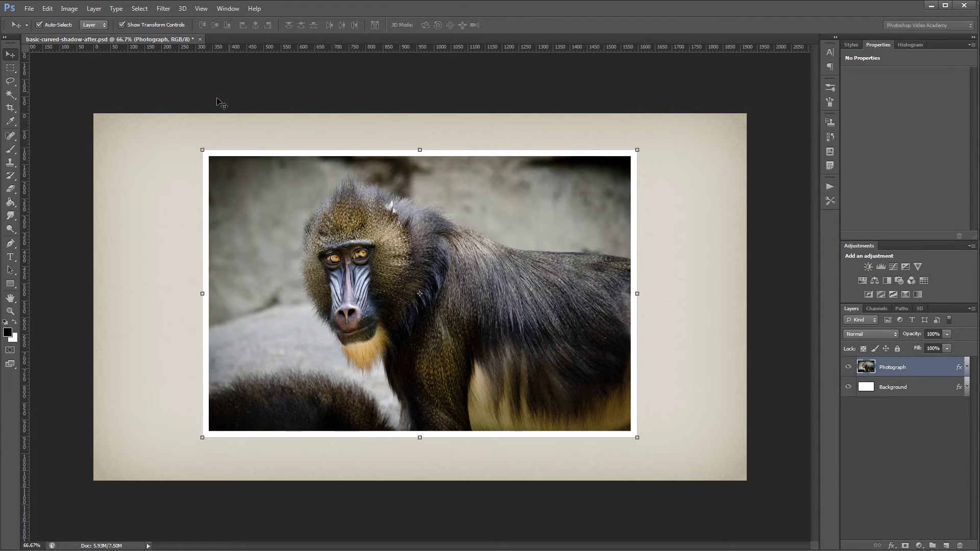
Create a black 1280 × 200 px rectangle as a shape layer.
{"action": "left_click", "coordinate": [13, 285]}
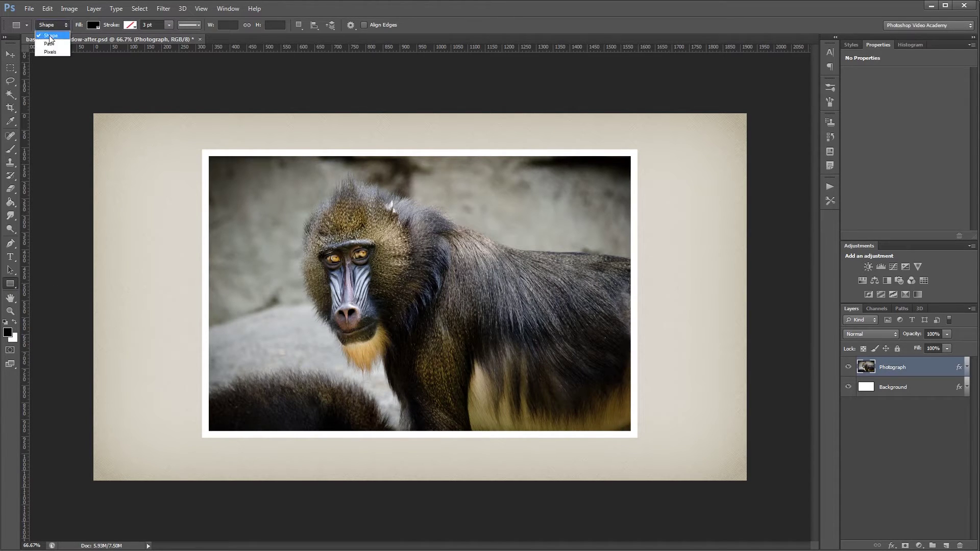
{"action": "left_click", "coordinate": [51, 37]}
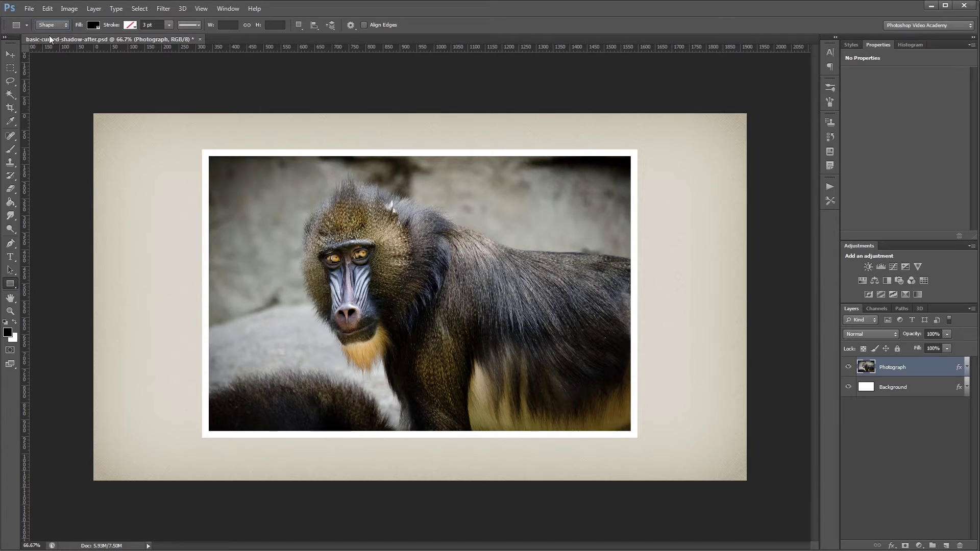
{"action": "left_click", "coordinate": [366, 291]}
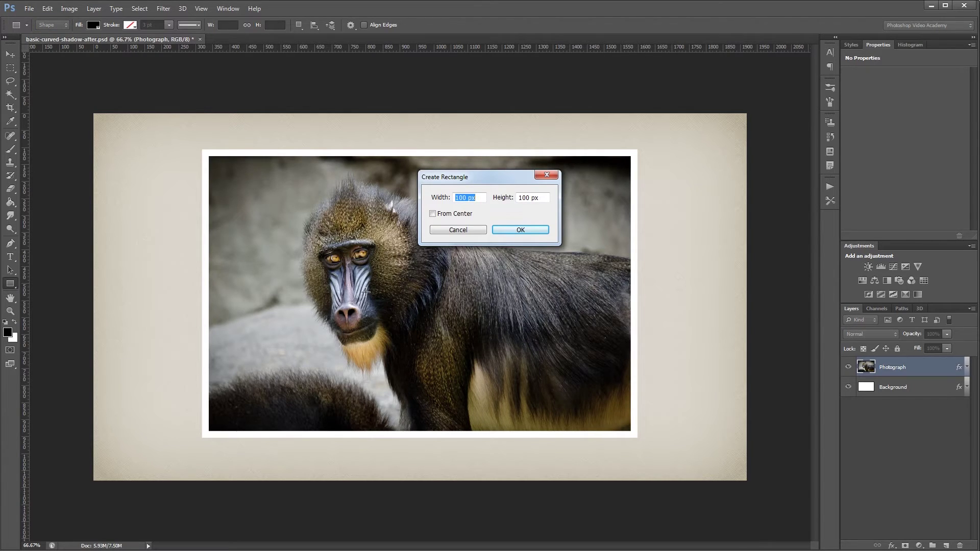
{"action": "type", "text": "1280"}
{"action": "key", "text": "Tab"}
{"action": "type", "text": "200"}
{"action": "key", "text": "Return"}
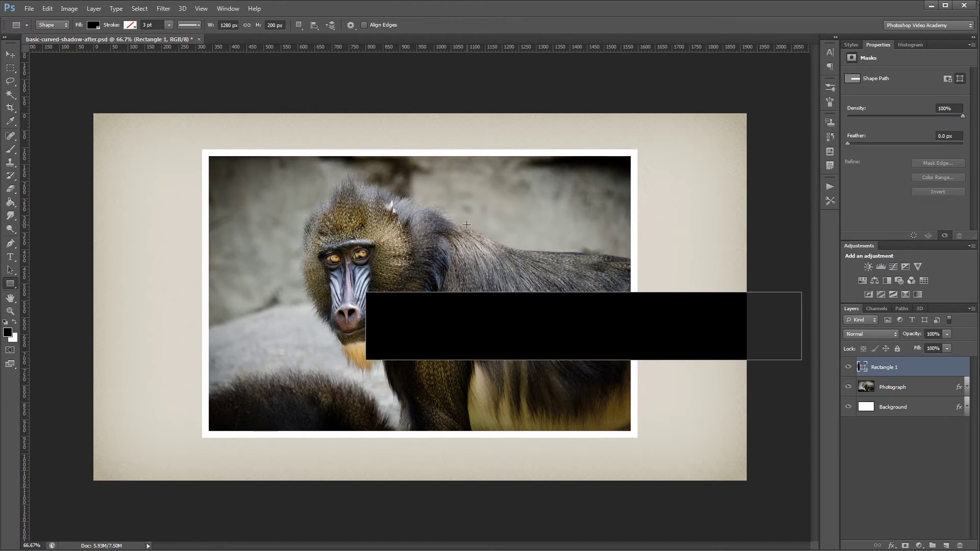
Align the rectangle with the frame's bottom edge, add a vertical centre guide, and hide the rulers.
{"action": "key", "text": "v"}
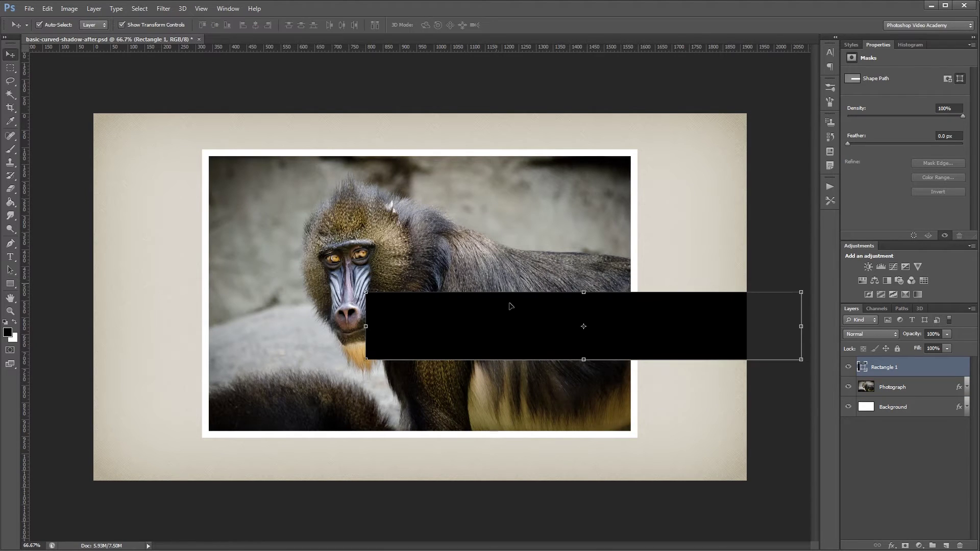
{"action": "left_click_drag", "start_coordinate": [510, 345], "coordinate": [364, 409]}
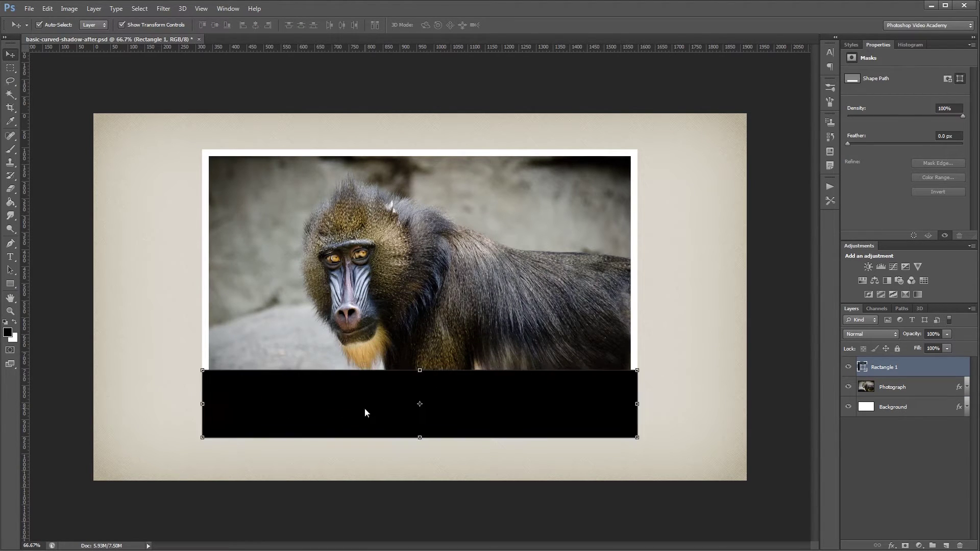
{"action": "left_click_drag", "start_coordinate": [27, 325], "coordinate": [418, 314]}
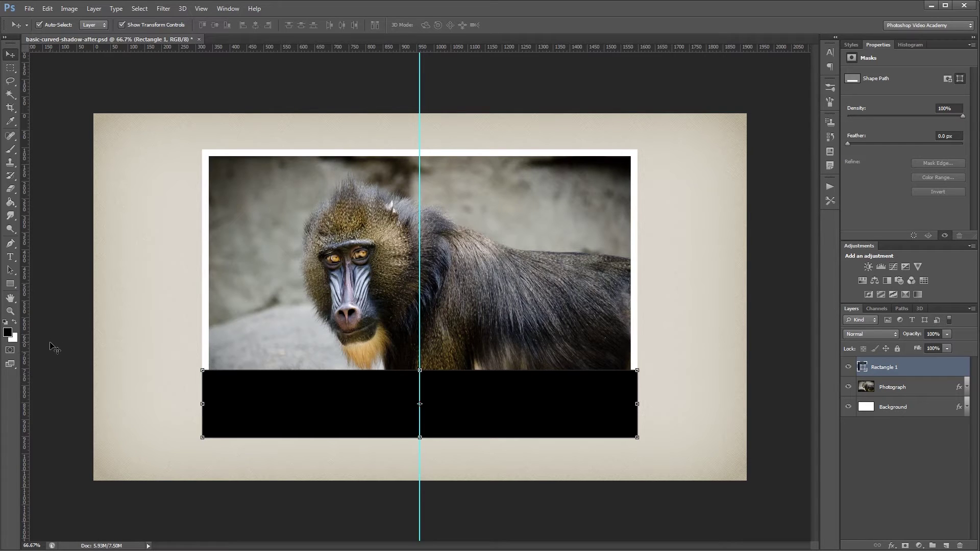
{"action": "key", "text": "ctrl+r"}
{"action": "key", "text": "ctrl+r"}
Nudge the rectangle slightly down and move Rectangle 1 beneath the Photograph layer.
{"action": "key", "text": "Down"}
{"action": "key", "text": "Down"}
{"action": "key", "text": "Down"}
{"action": "key", "text": "Down"}
{"action": "key", "text": "Down"}
{"action": "key", "text": "Down"}
{"action": "key", "text": "Down"}
{"action": "key", "text": "Down"}
{"action": "key", "text": "Down"}
{"action": "key", "text": "Down"}
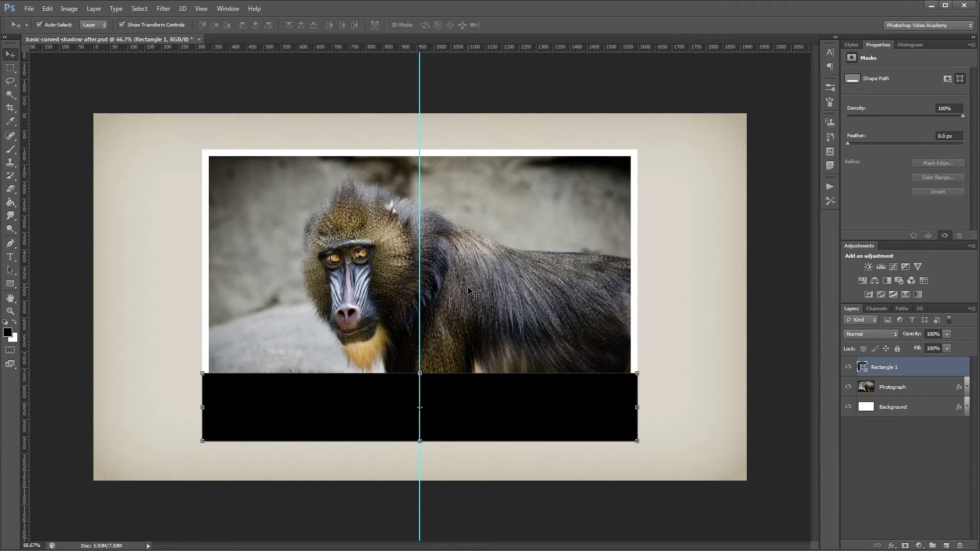
{"action": "key", "text": "Down"}
{"action": "key", "text": "Down"}
{"action": "key", "text": "Down"}
{"action": "key", "text": "Down"}
{"action": "key", "text": "Down"}
{"action": "key", "text": "Down"}
{"action": "key", "text": "Down"}
{"action": "key", "text": "Down"}
{"action": "key", "text": "Down"}
{"action": "key", "text": "Down"}
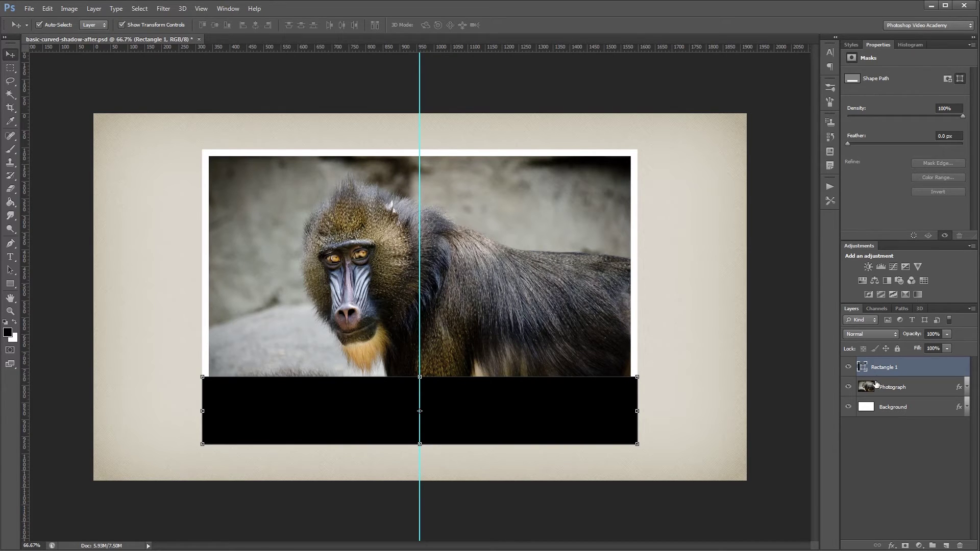
{"action": "left_click_drag", "start_coordinate": [907, 367], "coordinate": [917, 396]}
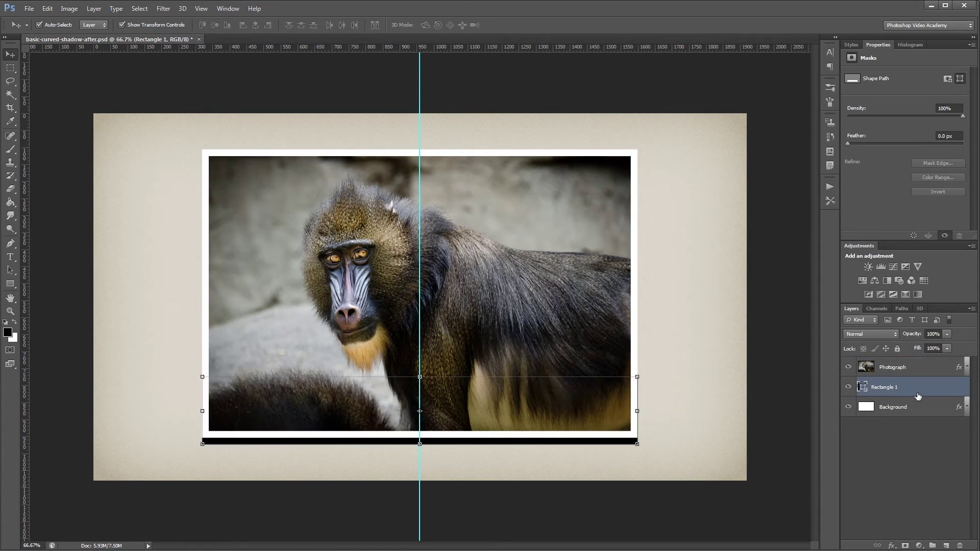
{"action": "left_click", "coordinate": [11, 246]}
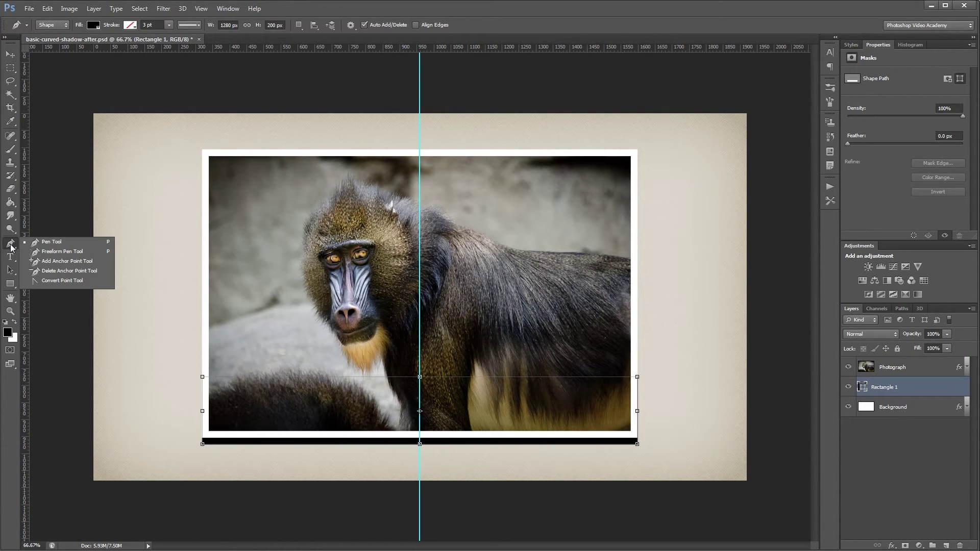
Add a centre anchor to the rectangle's bottom edge and drag it up into a gentle curve.
{"action": "left_click", "coordinate": [64, 262]}
{"action": "key", "text": "ctrl+plus"}
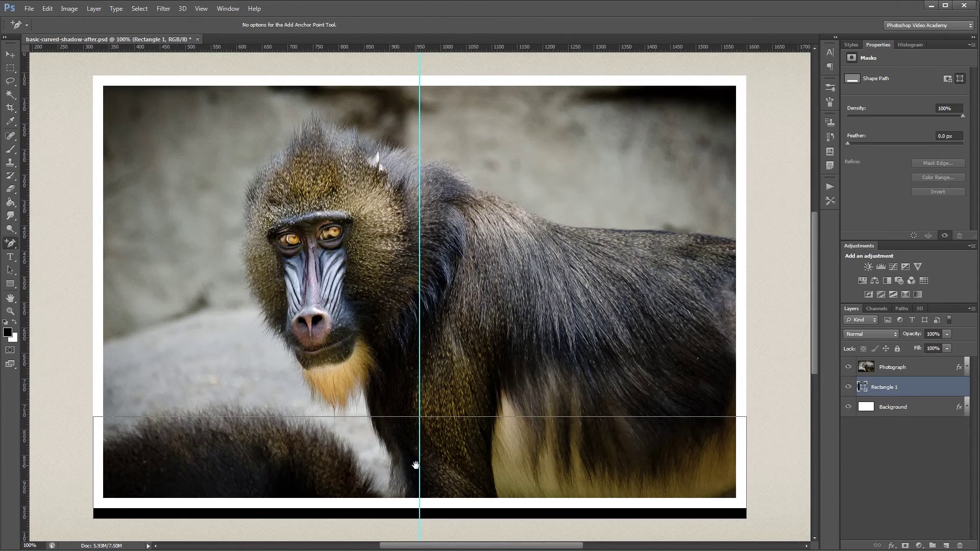
{"action": "left_click_drag", "start_coordinate": [416, 466], "coordinate": [429, 354]}
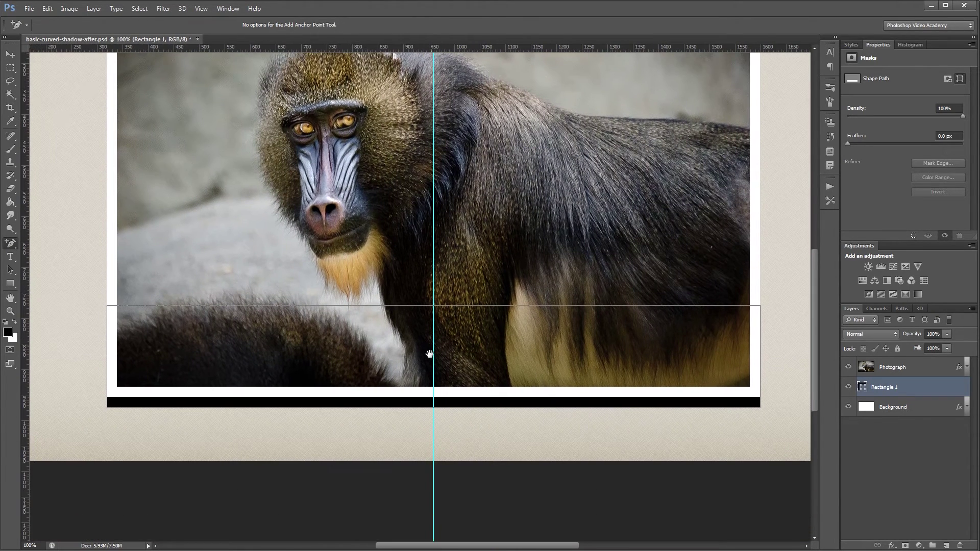
{"action": "left_click", "coordinate": [433, 407]}
{"action": "left_click", "coordinate": [11, 271]}
{"action": "left_click_drag", "start_coordinate": [12, 270], "coordinate": [35, 270]}
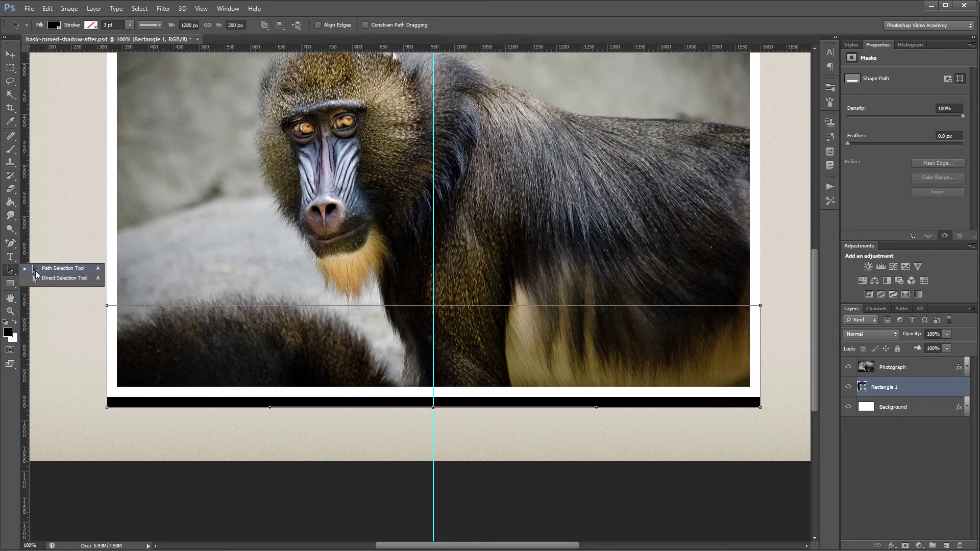
{"action": "left_click", "coordinate": [66, 277]}
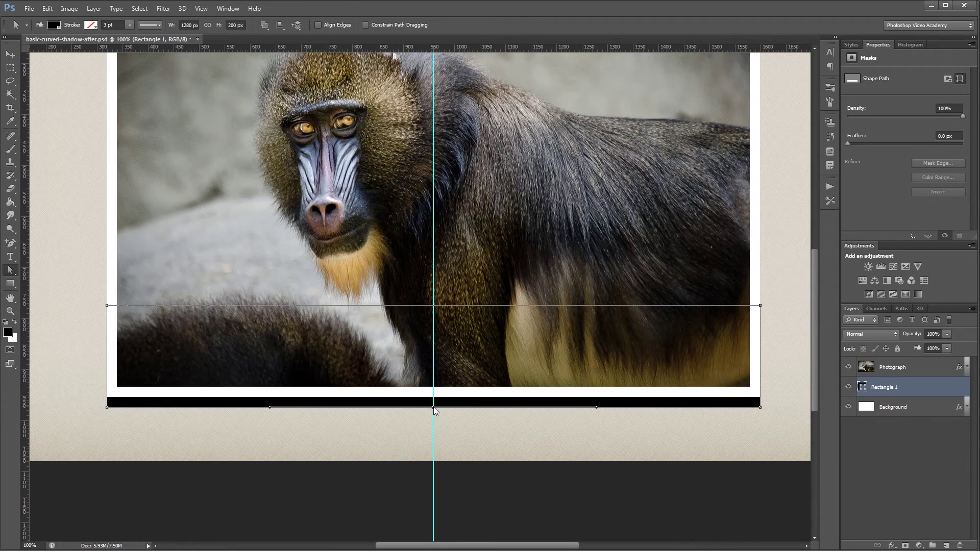
{"action": "left_click_drag", "start_coordinate": [434, 408], "coordinate": [434, 404]}
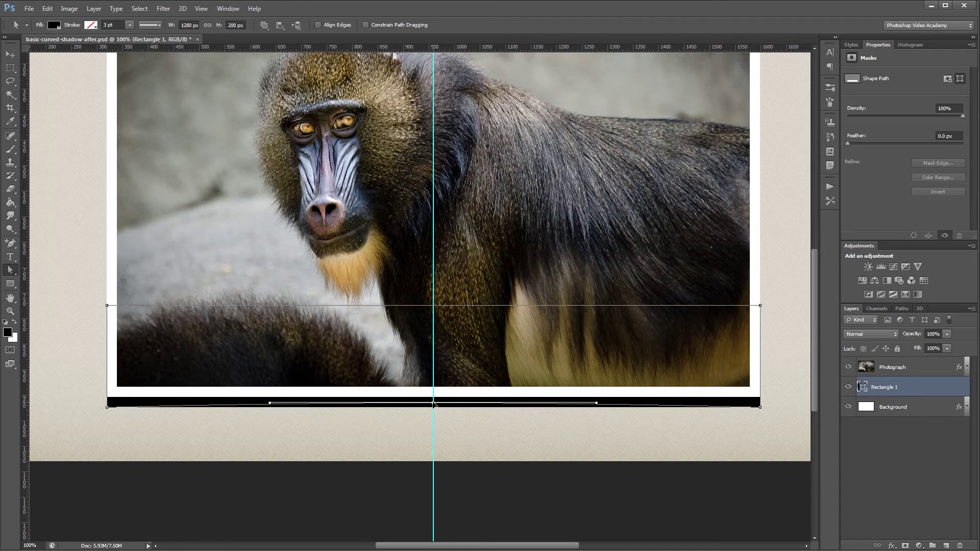
{"action": "left_click_drag", "start_coordinate": [433, 404], "coordinate": [434, 404]}
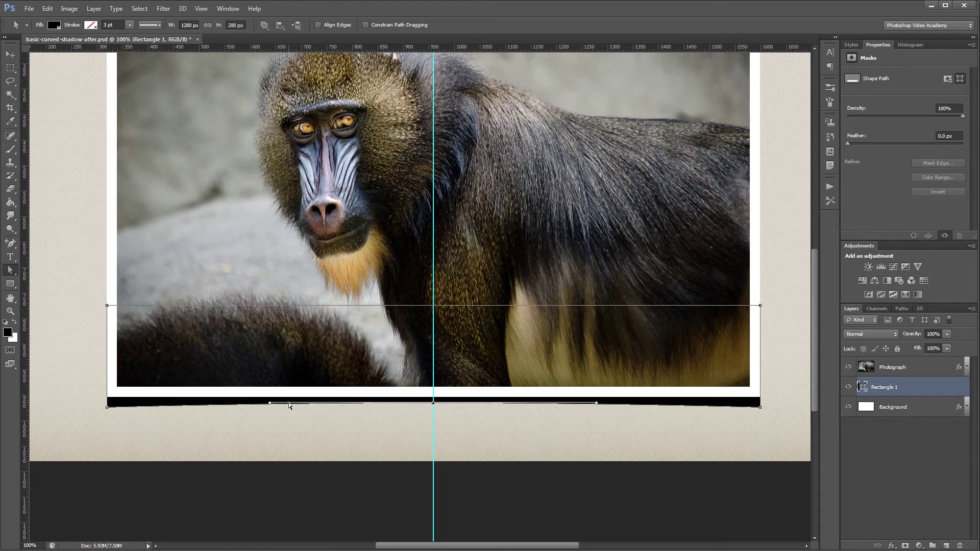
Nudge the left and right edge anchors 10 px inward, narrowing the rectangle to 1260 px.
{"action": "left_click_drag", "start_coordinate": [785, 421], "coordinate": [740, 279]}
{"action": "key", "text": "shift+Left"}
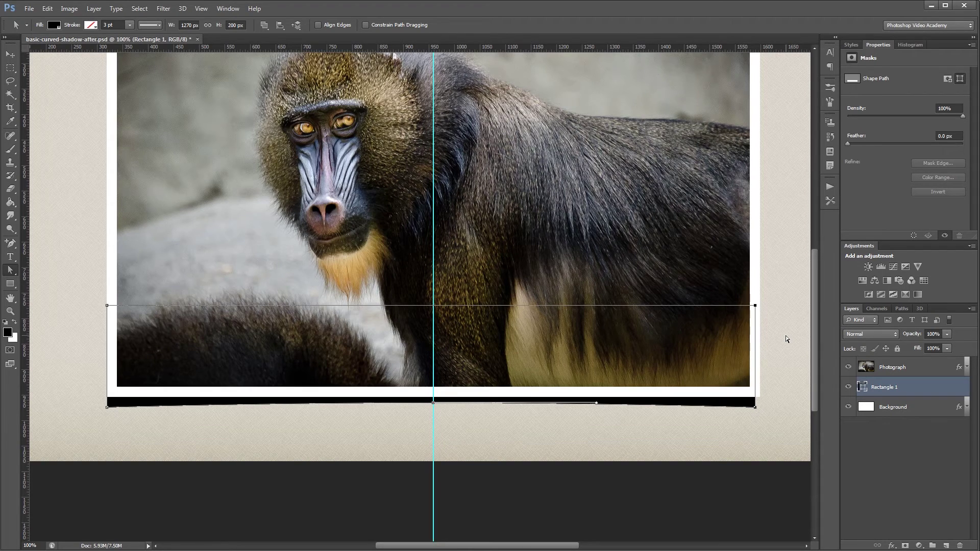
{"action": "left_click_drag", "start_coordinate": [77, 429], "coordinate": [154, 261]}
{"action": "key", "text": "shift+Right"}
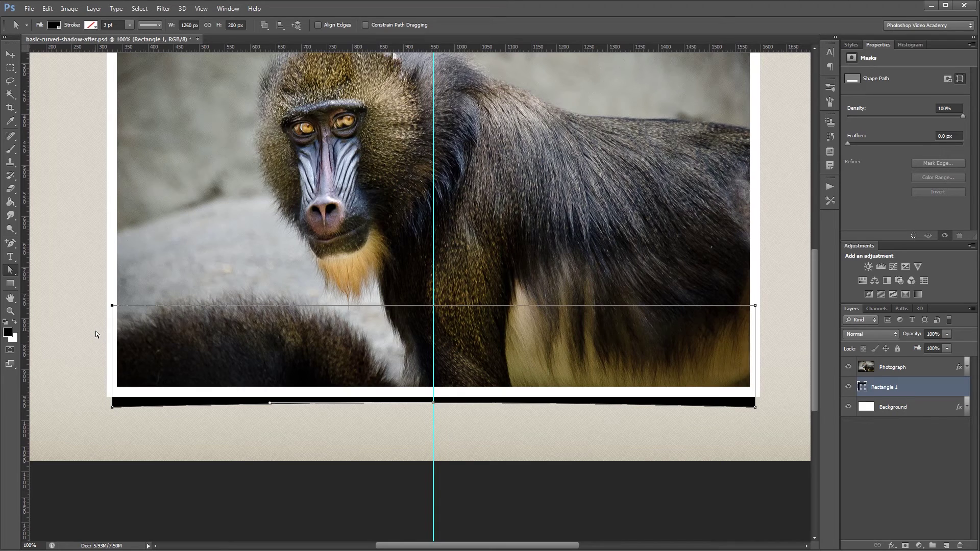
Zoom out, hide the centre guide, and convert Rectangle 1 to a smart object.
{"action": "key", "text": "v"}
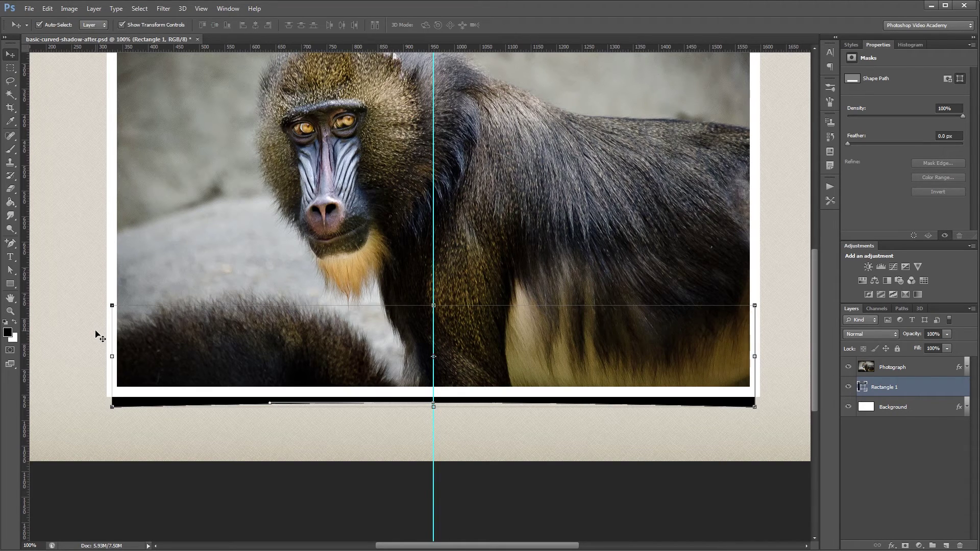
{"action": "key", "text": "ctrl+minus"}
{"action": "key", "text": "ctrl+semicolon"}
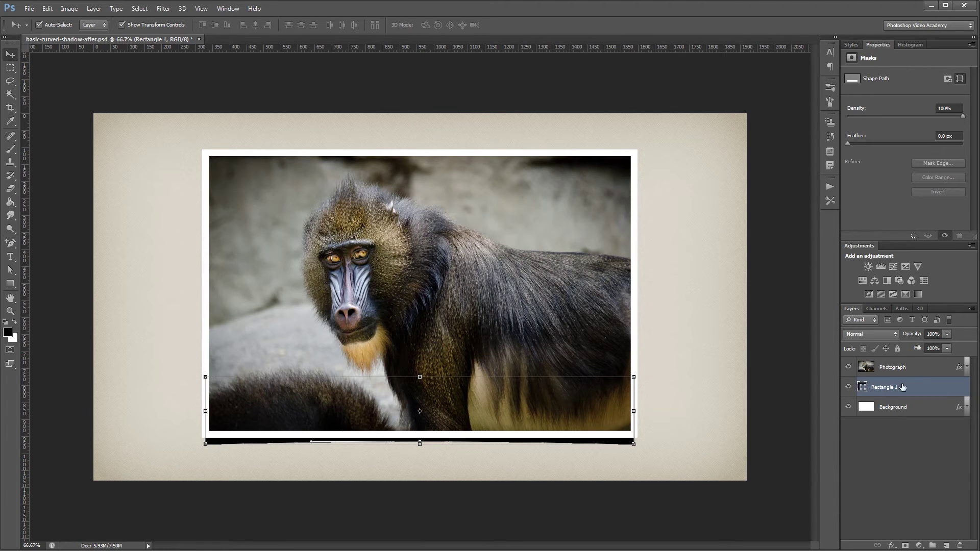
{"action": "right_click", "coordinate": [921, 386]}
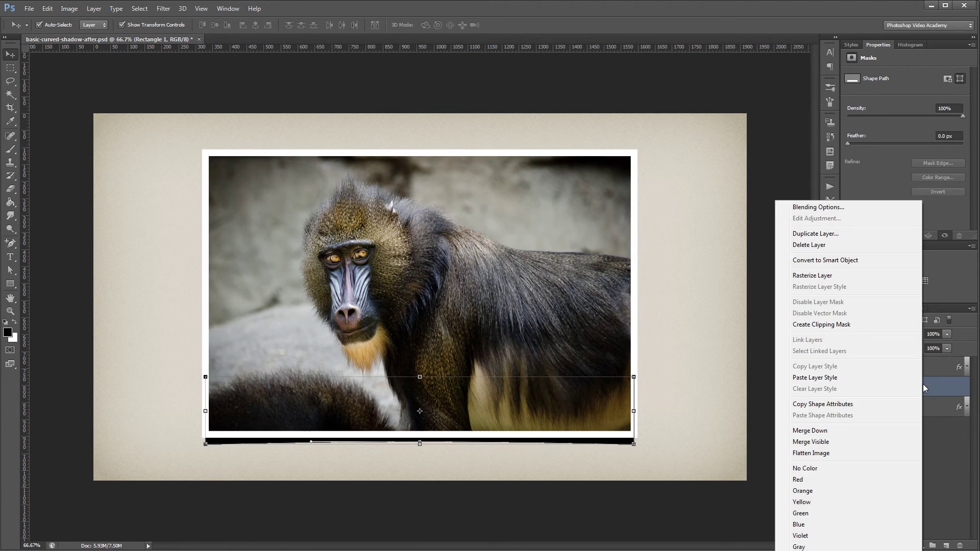
{"action": "left_click", "coordinate": [856, 262]}
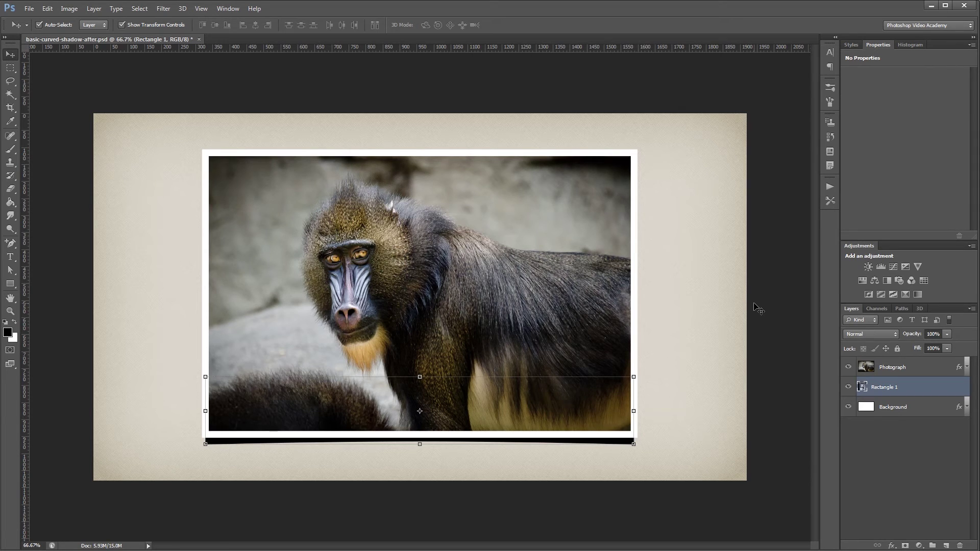
Apply a 5-pixel Gaussian Blur to the Rectangle 1 smart object.
{"action": "left_click", "coordinate": [163, 9]}
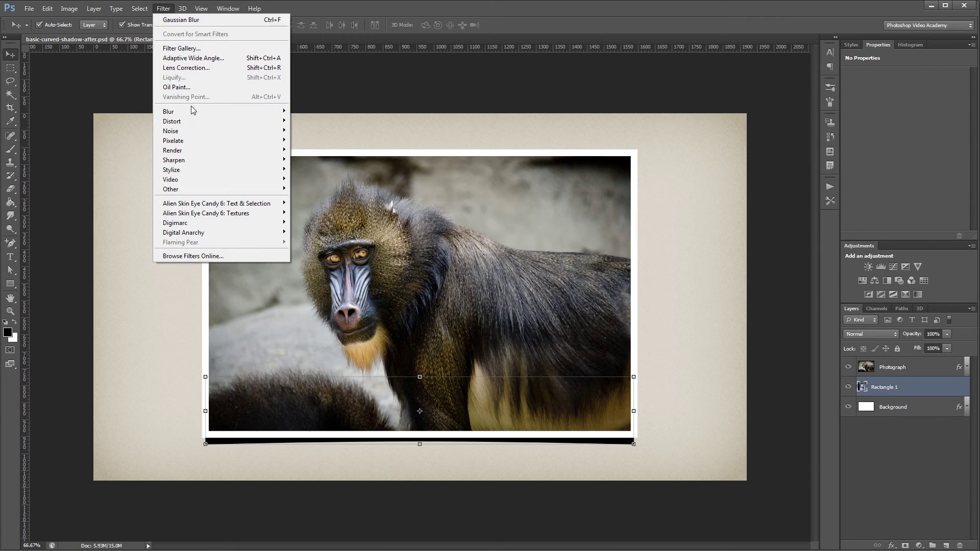
{"action": "mouse_move", "coordinate": [193, 111]}
{"action": "left_click", "coordinate": [331, 183]}
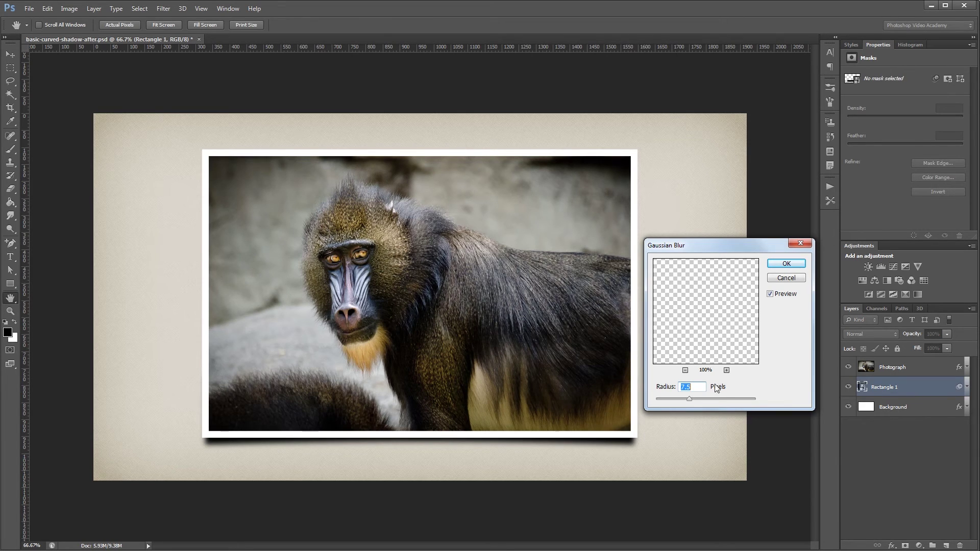
{"action": "type", "text": "5"}
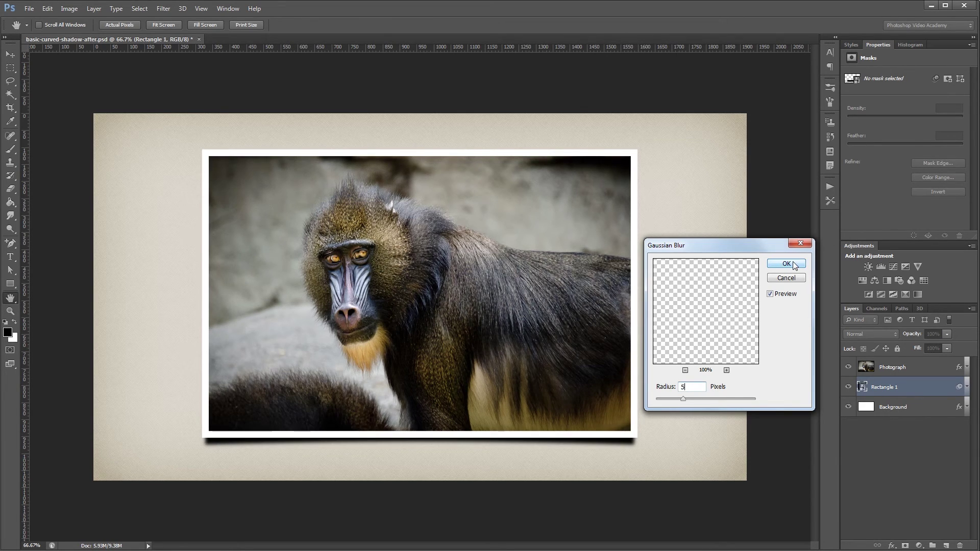
{"action": "left_click", "coordinate": [786, 264]}
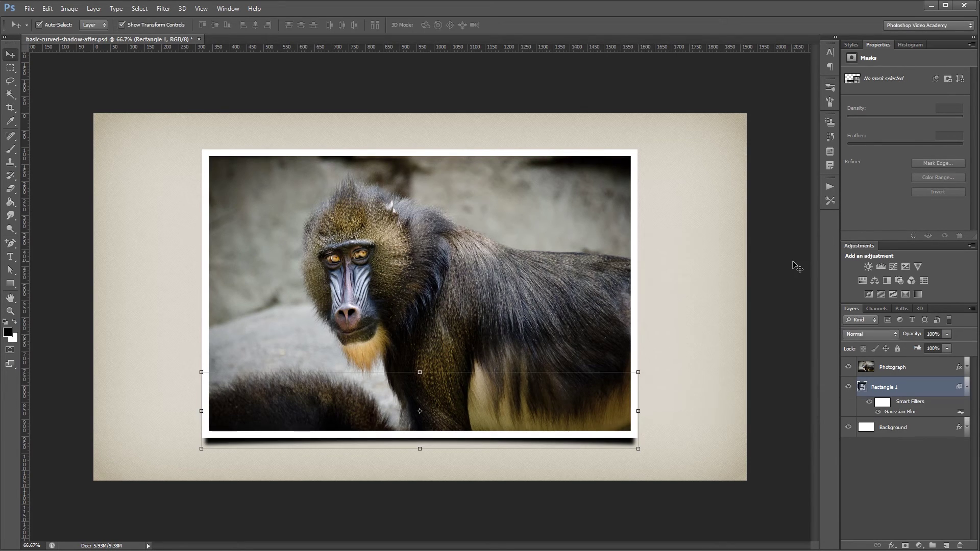
Set Rectangle 1 to Linear Burn blend mode with 50% fill, then deselect it.
{"action": "left_click", "coordinate": [871, 337]}
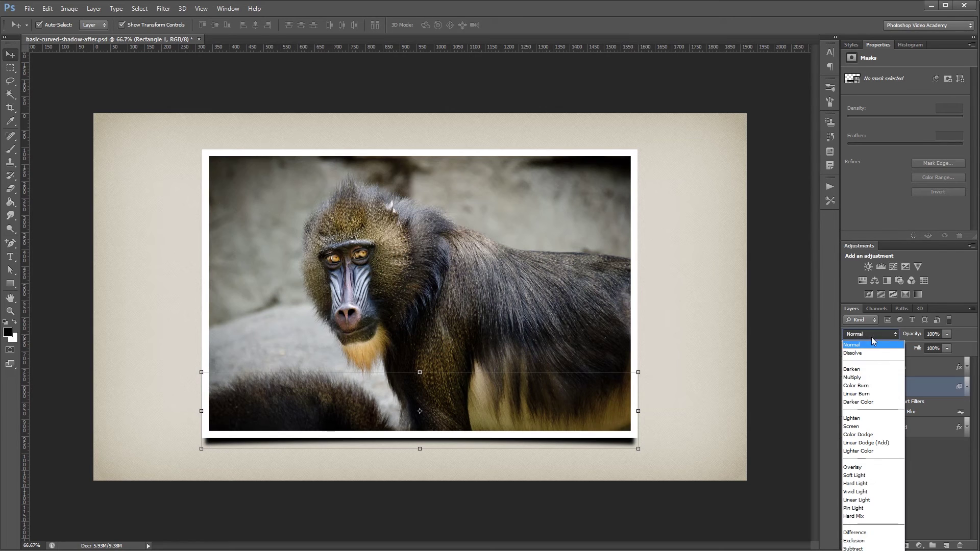
{"action": "left_click", "coordinate": [873, 394]}
{"action": "left_click", "coordinate": [933, 348]}
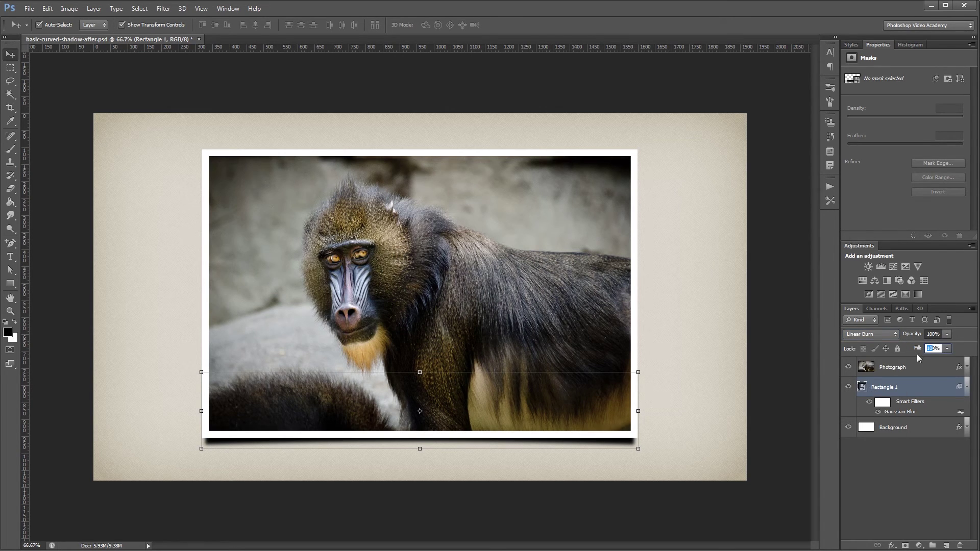
{"action": "type", "text": "50"}
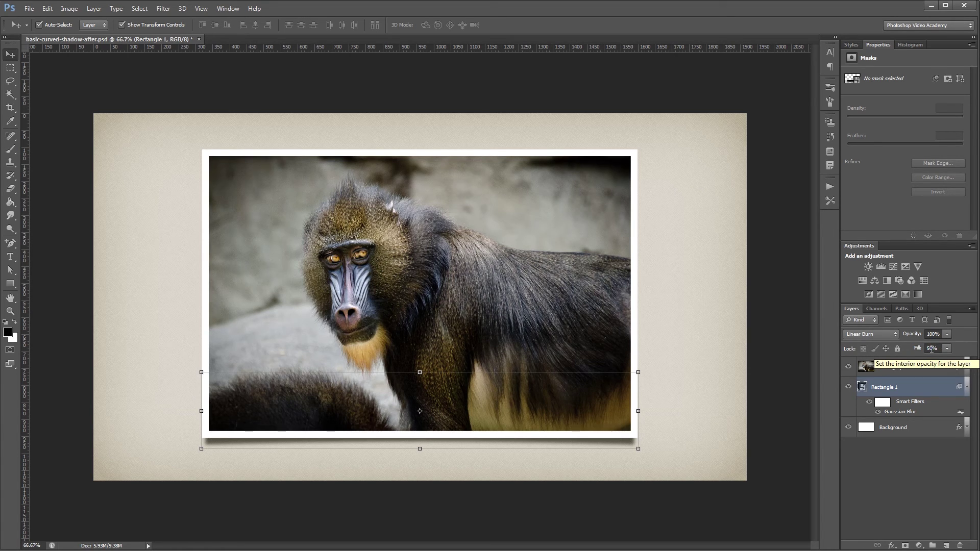
{"action": "left_click", "coordinate": [772, 344]}
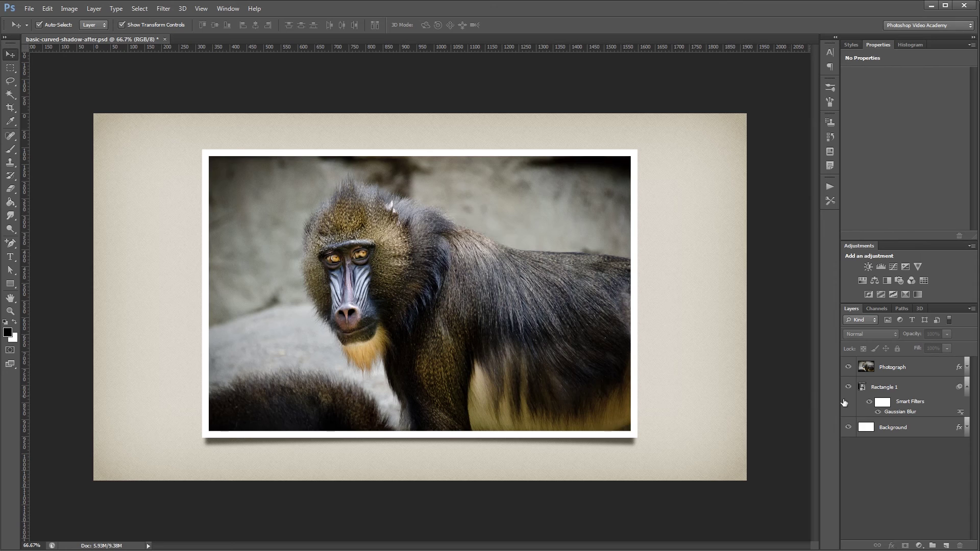
Raise the Gaussian Blur smart filter radius on Rectangle 1 to 10 pixels, then deselect the layer.
{"action": "double_click", "coordinate": [896, 412]}
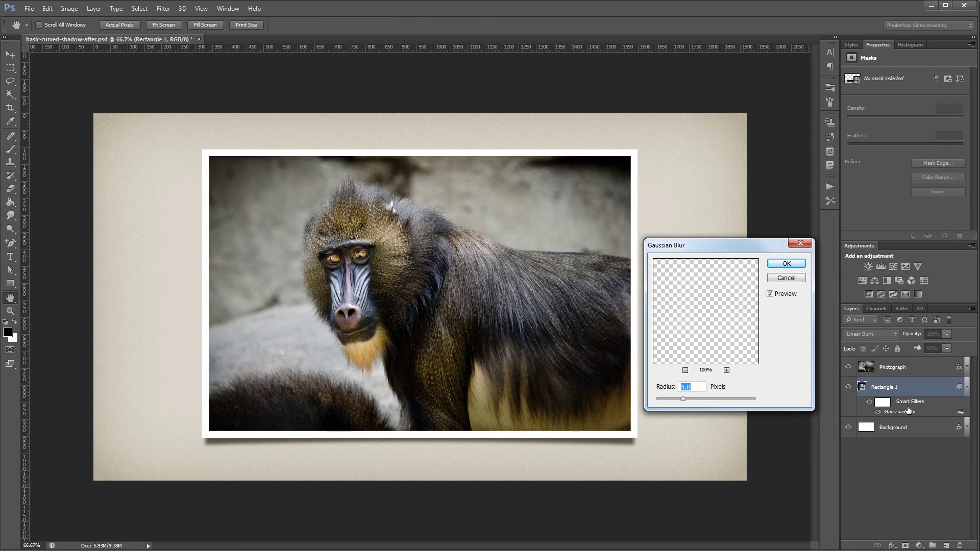
{"action": "type", "text": "10"}
{"action": "key", "text": "Return"}
{"action": "key", "text": "v"}
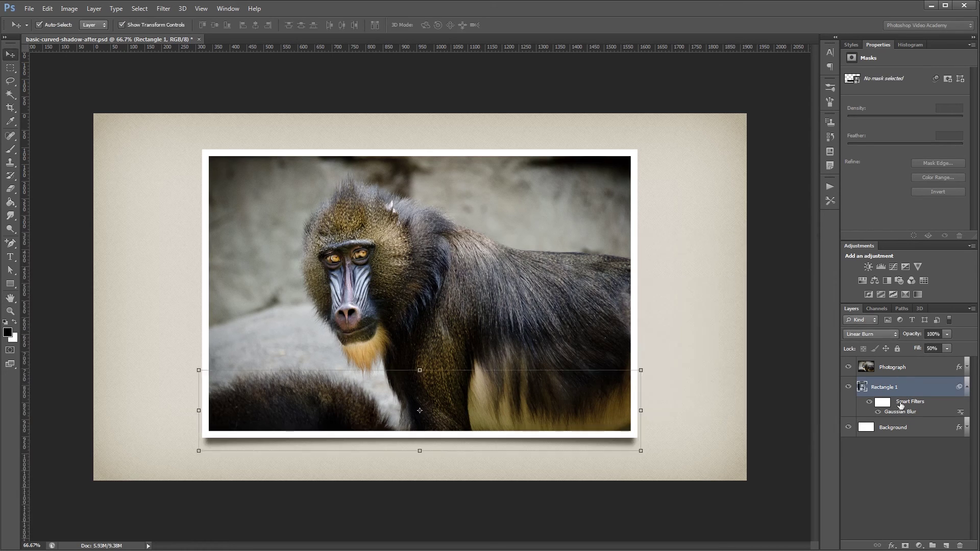
{"action": "left_click", "coordinate": [754, 390]}
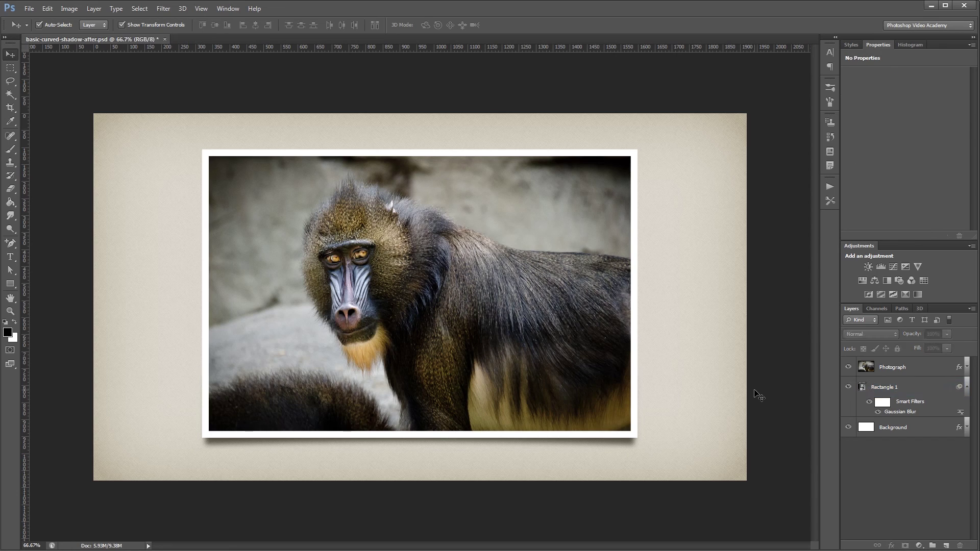